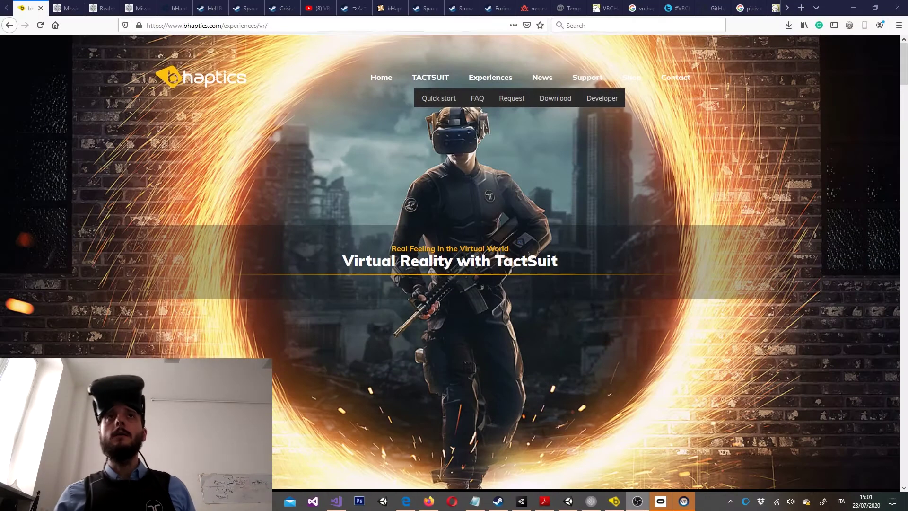
Step: Open the Support section's Download page on bhaptics.com and go to the bHaptics Player downloads
{"action": "left_click", "coordinate": [711, 168]}
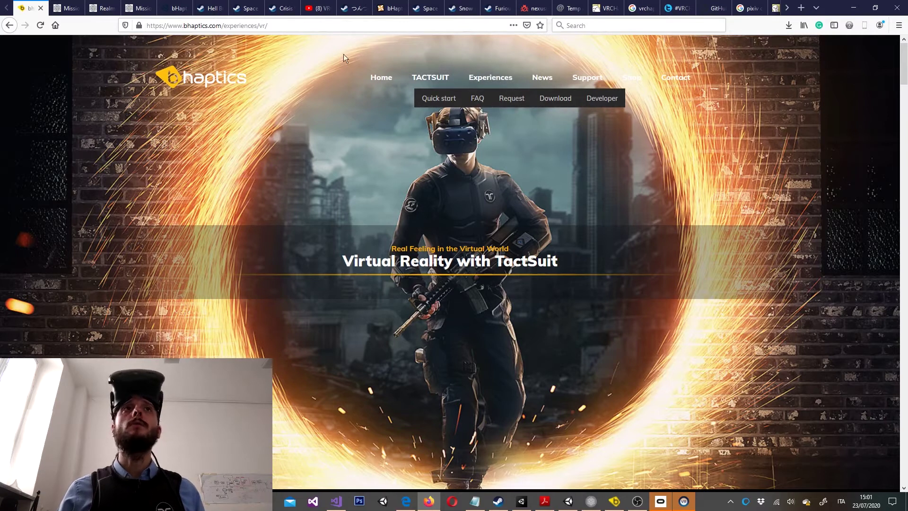
{"action": "left_click_drag", "start_coordinate": [222, 25], "coordinate": [123, 25]}
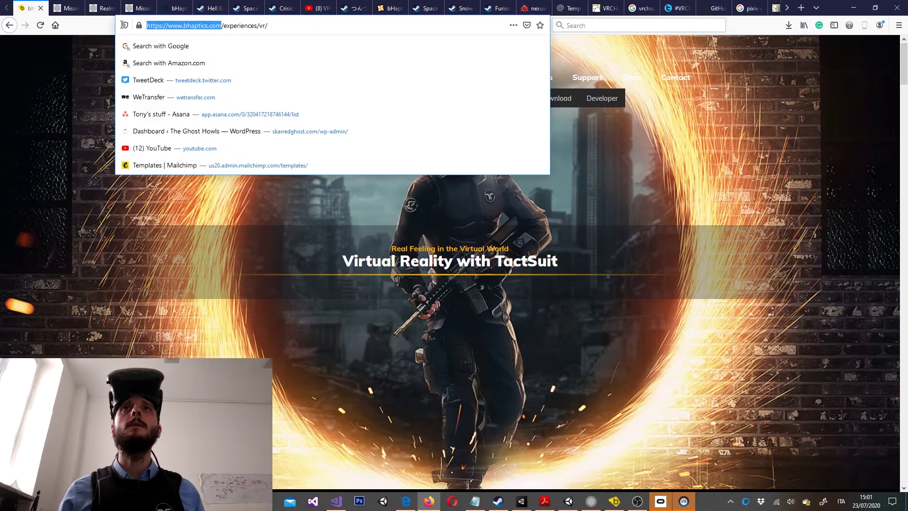
{"action": "left_click", "coordinate": [676, 152]}
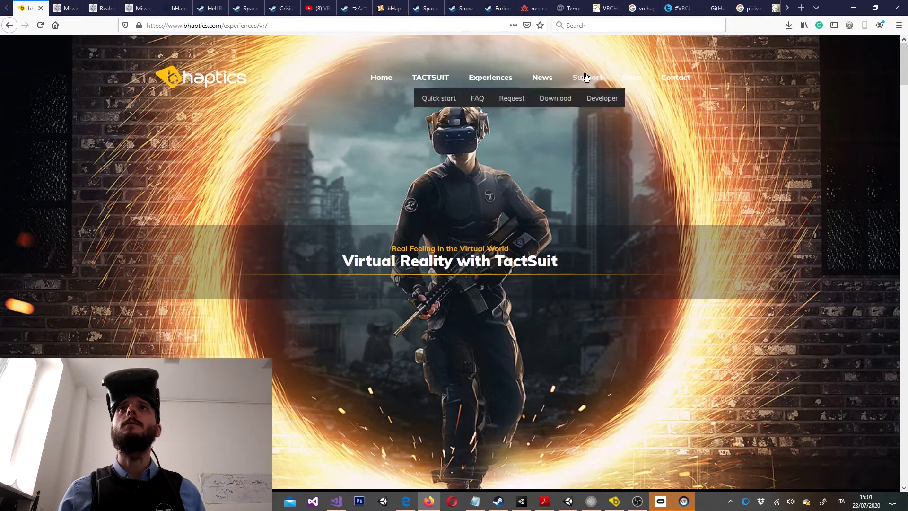
{"action": "left_click", "coordinate": [567, 97]}
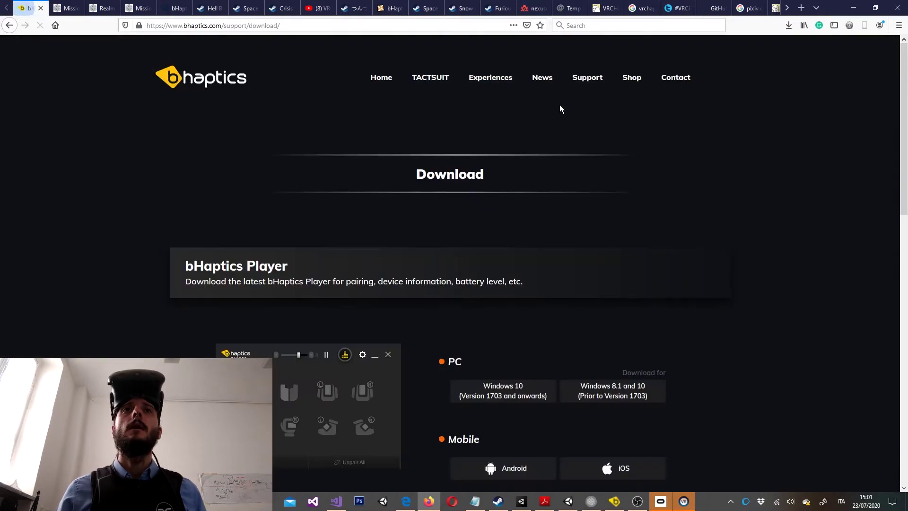
{"action": "scroll", "coordinate": [285, 212], "scroll_direction": "down", "scroll_amount": 4}
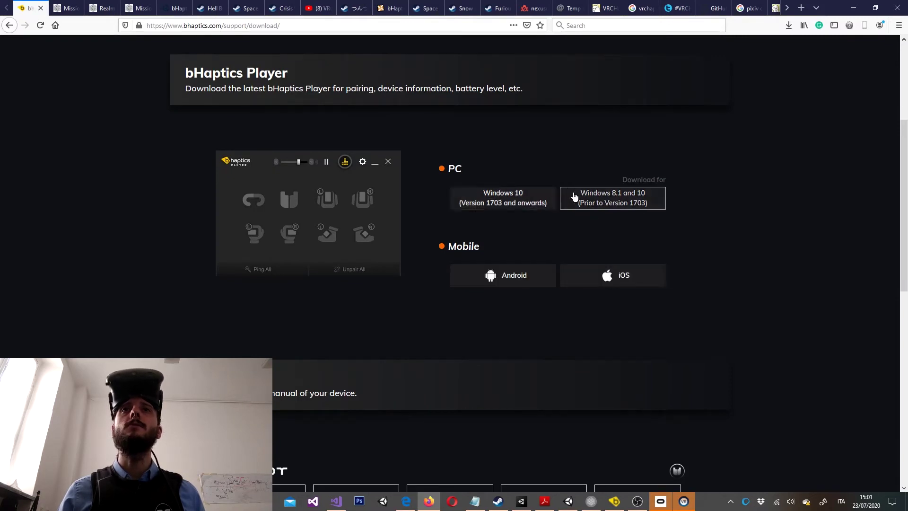
{"action": "left_click", "coordinate": [481, 205]}
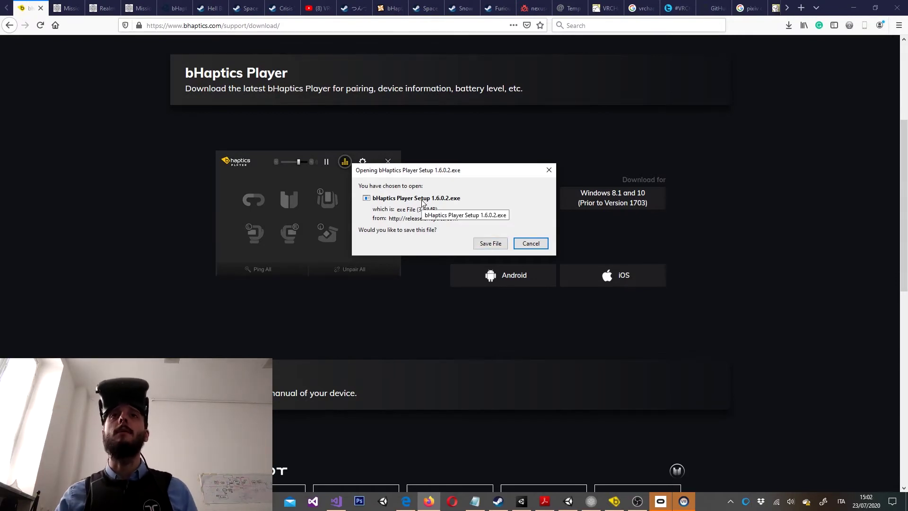
{"action": "left_click", "coordinate": [503, 243]}
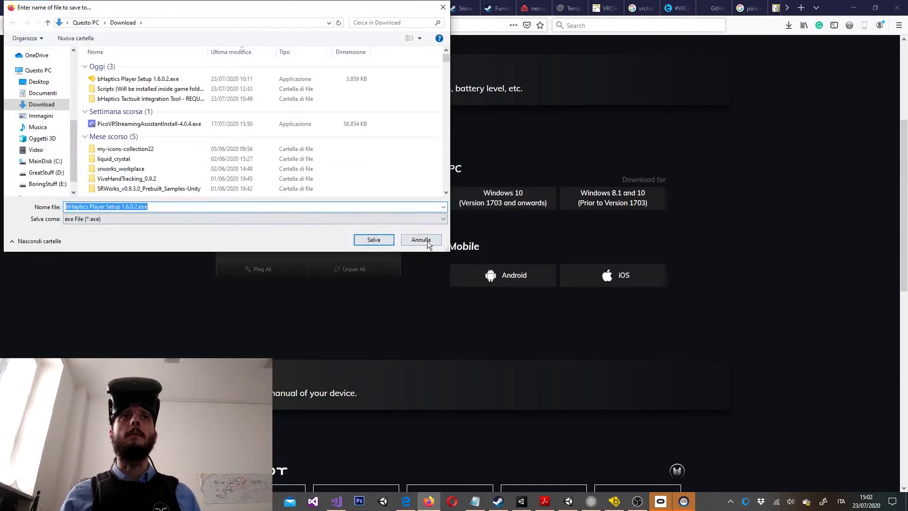
{"action": "left_click", "coordinate": [428, 243]}
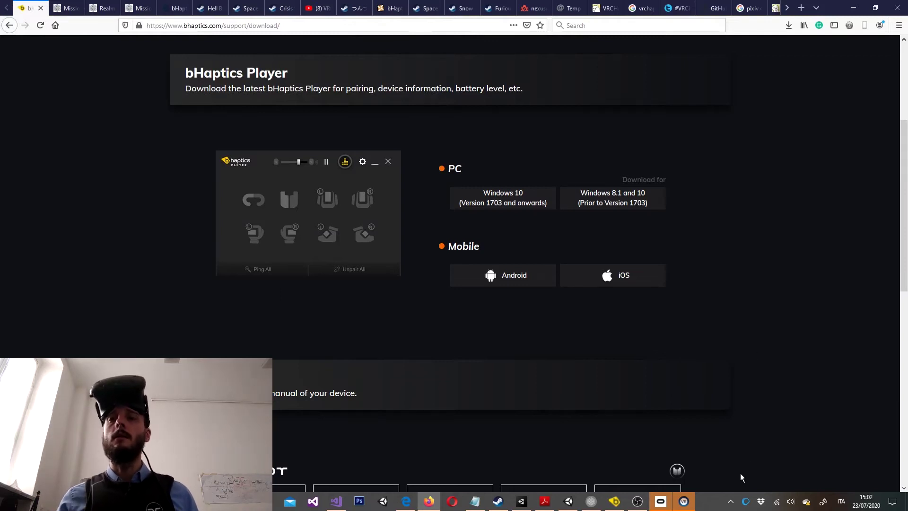
Step: Look for bHaptics Player among the background programs and installed apps, and bring up its window
{"action": "left_click", "coordinate": [731, 500]}
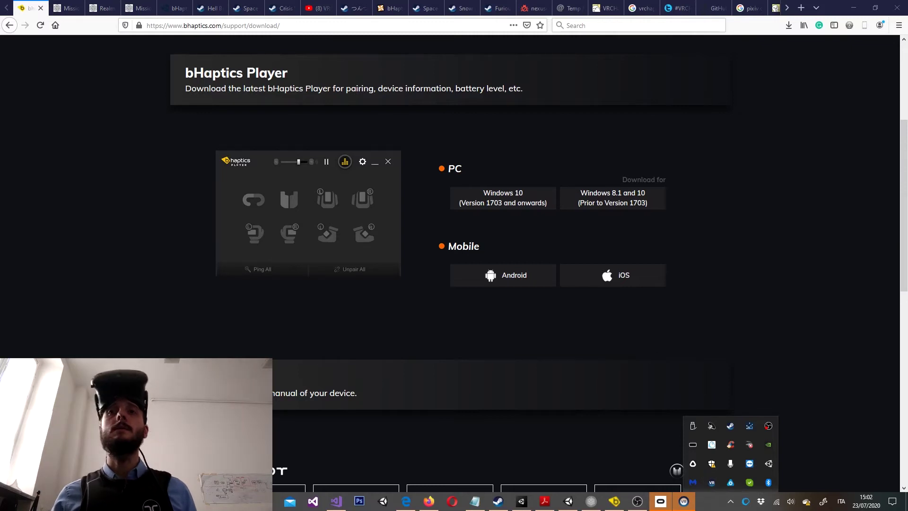
{"action": "key", "text": "super"}
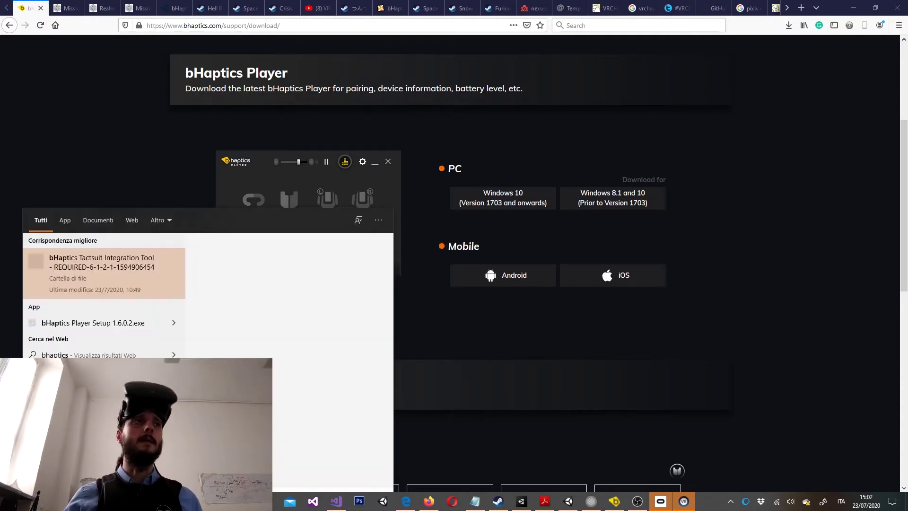
{"action": "key", "text": "Escape"}
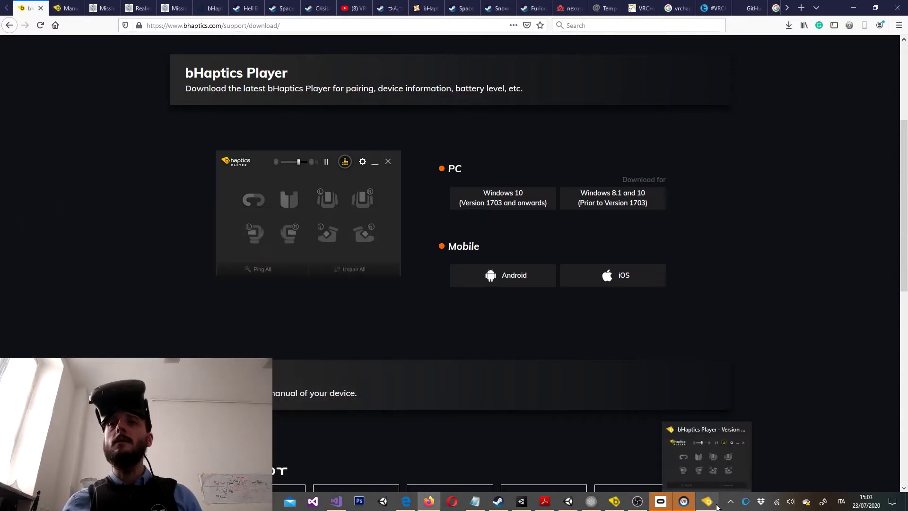
{"action": "left_click", "coordinate": [717, 507]}
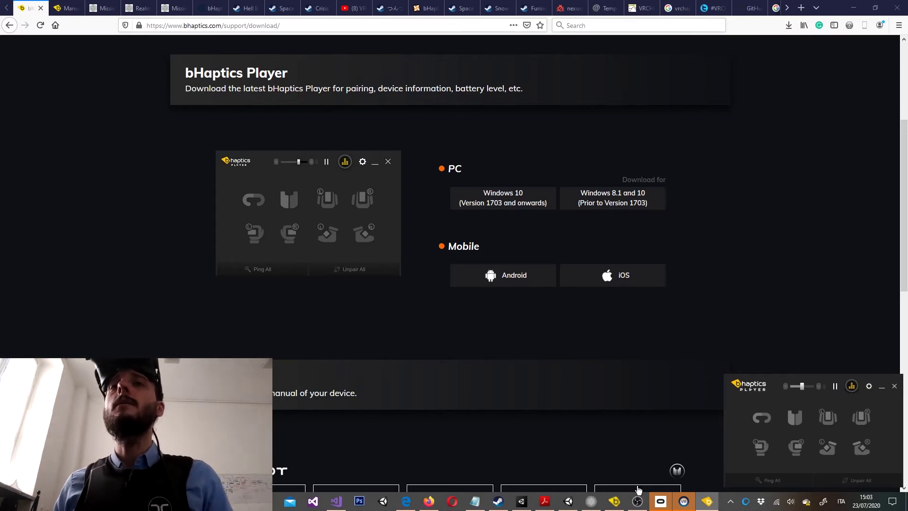
Step: View the bHapticsPlayer installation folder containing BhapticsPlayer.exe, and minimize the folder window
{"action": "mouse_move", "coordinate": [266, 501]}
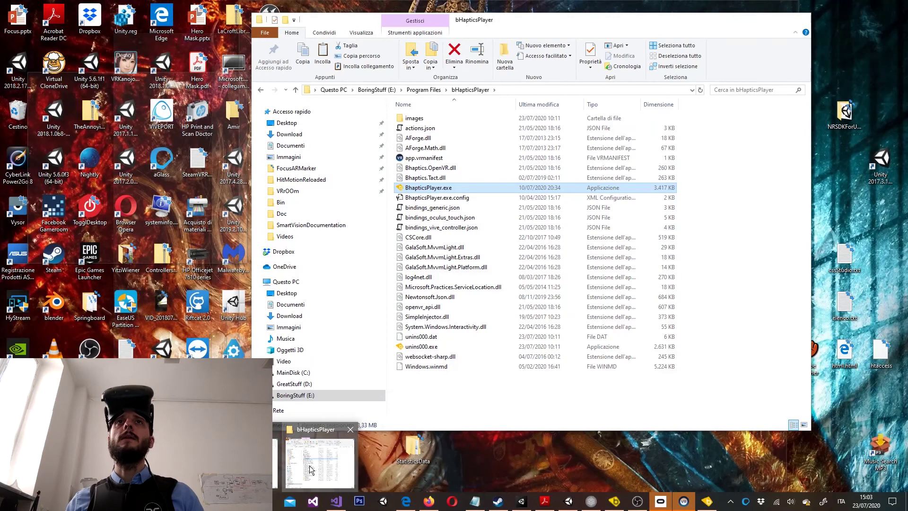
{"action": "left_click", "coordinate": [319, 461]}
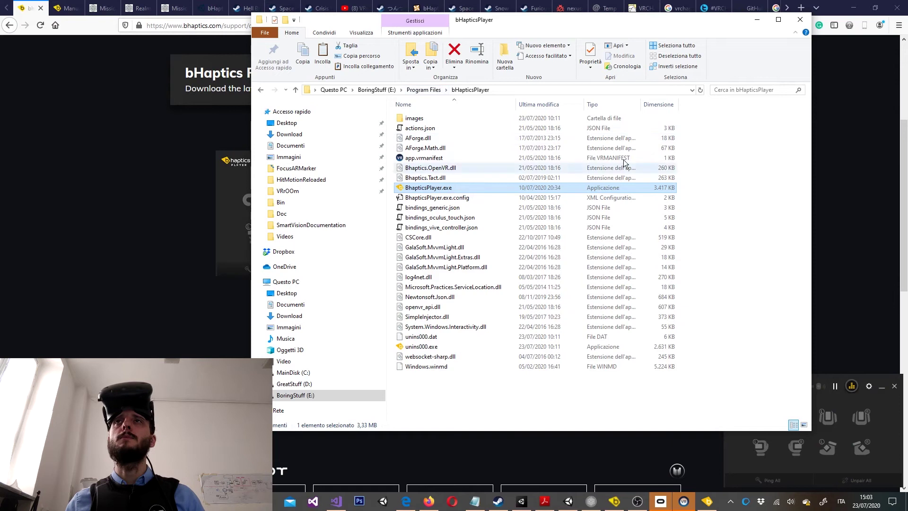
{"action": "left_click", "coordinate": [757, 19]}
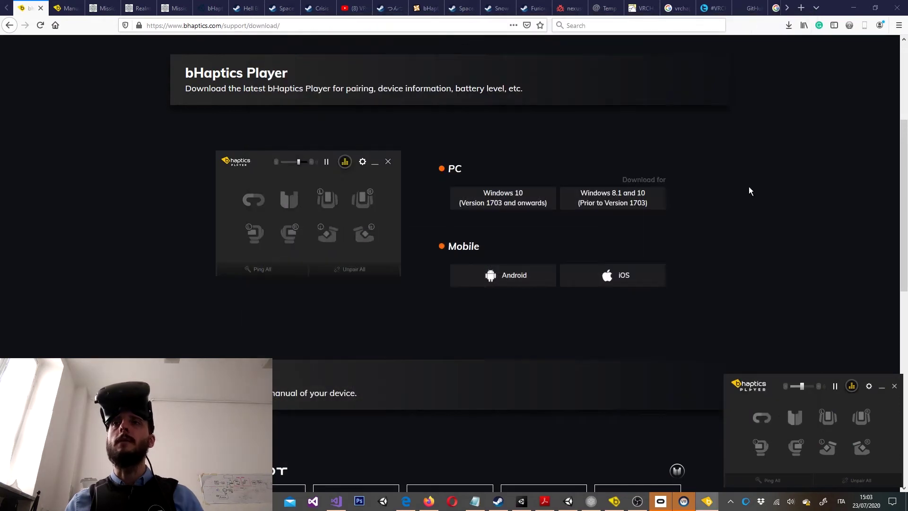
Step: Pair the arm, vest and head devices in bHaptics Player, and swap the left and right arm assignments
{"action": "left_click", "coordinate": [829, 421]}
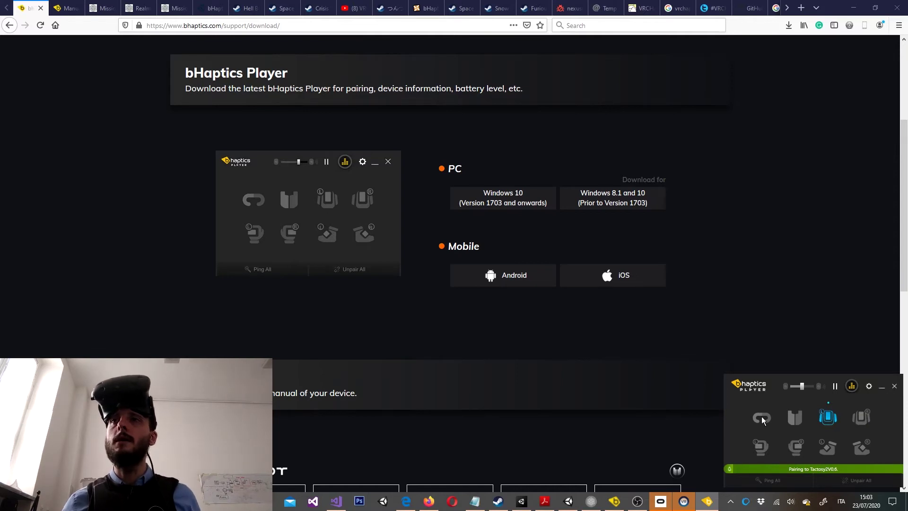
{"action": "left_click", "coordinate": [769, 422]}
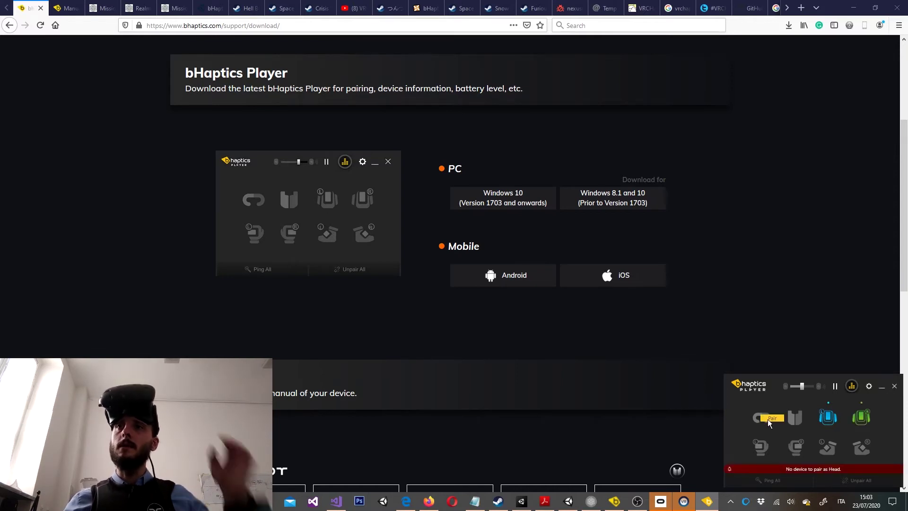
{"action": "left_click", "coordinate": [809, 421]}
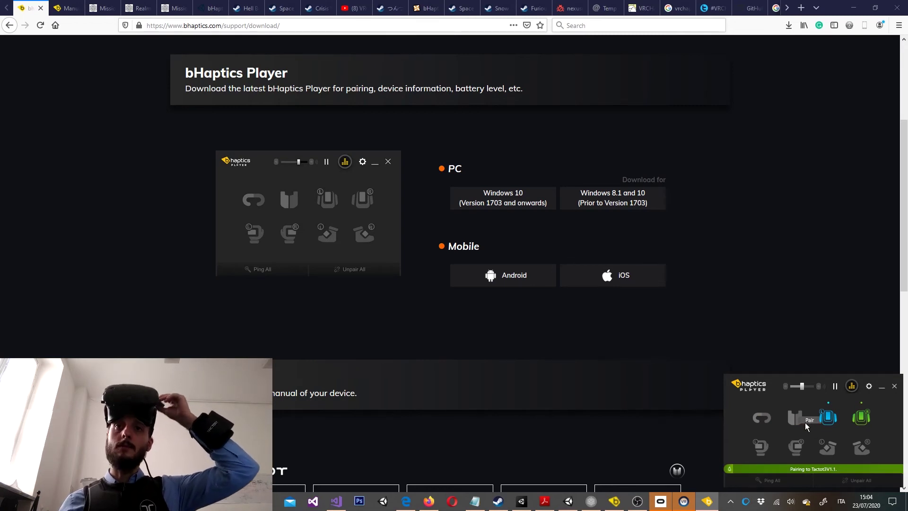
{"action": "left_click", "coordinate": [763, 419]}
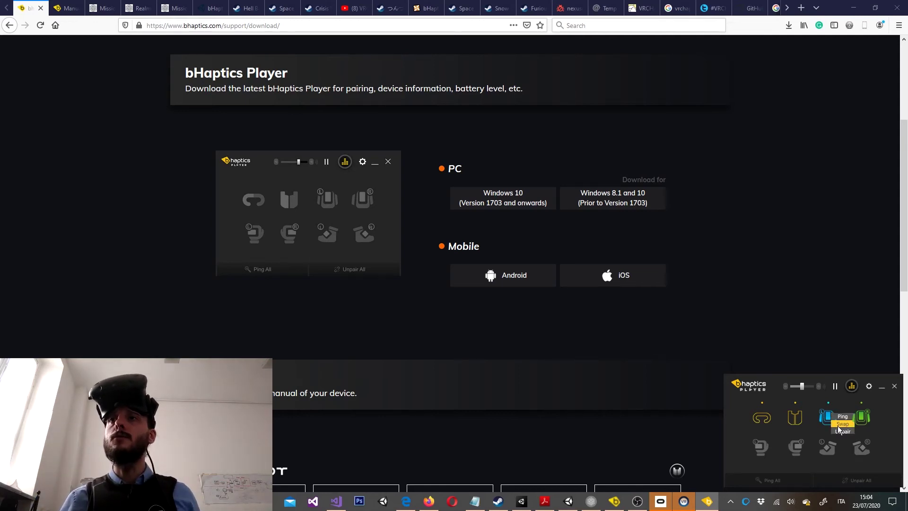
{"action": "left_click", "coordinate": [839, 427]}
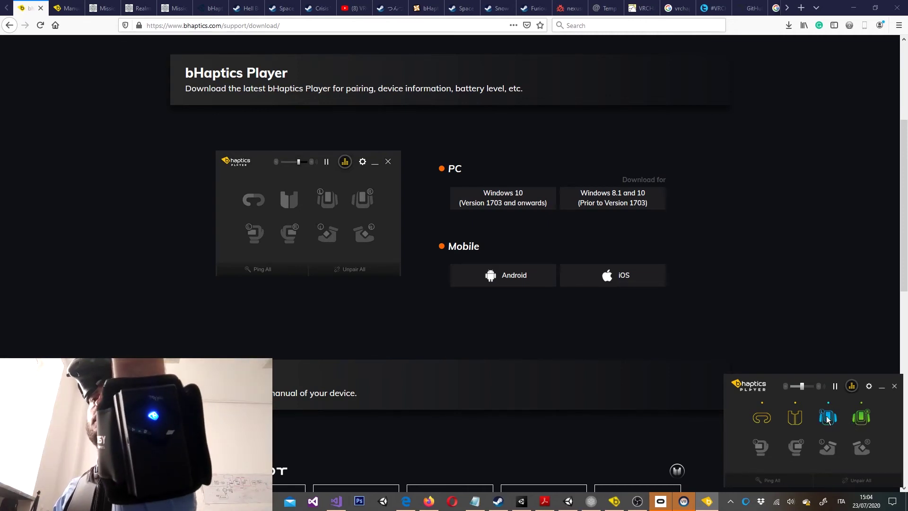
Step: Test the vest's motors in Draw Test's Path Mode with horizontal and diagonal strokes across the grid, and close the test window
{"action": "mouse_move", "coordinate": [827, 419]}
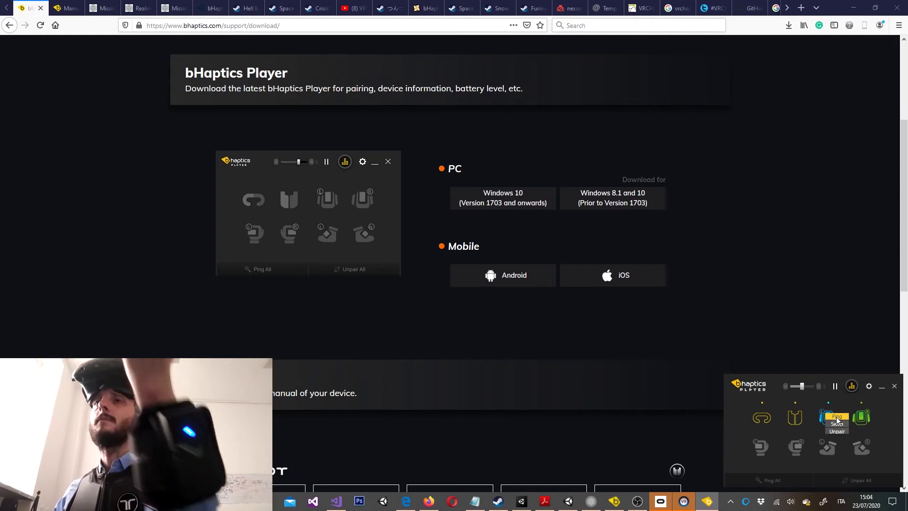
{"action": "mouse_move", "coordinate": [799, 422]}
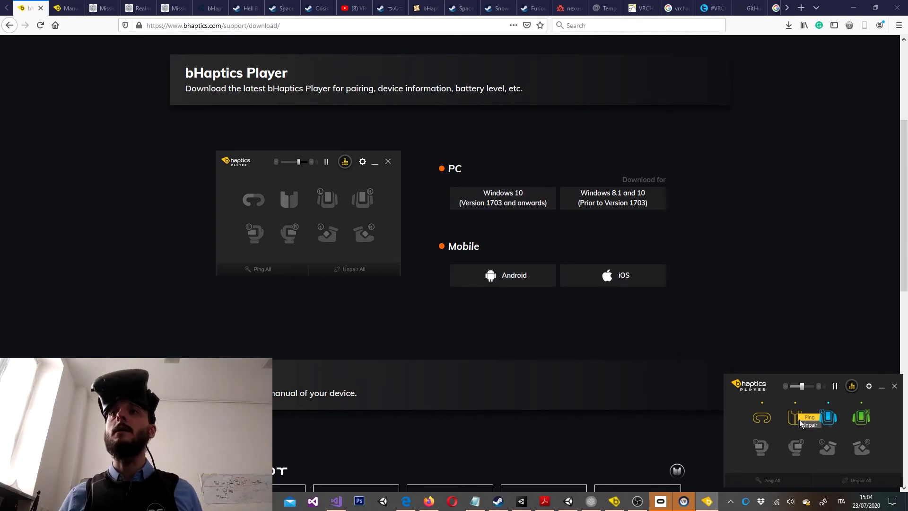
{"action": "left_click", "coordinate": [799, 422]}
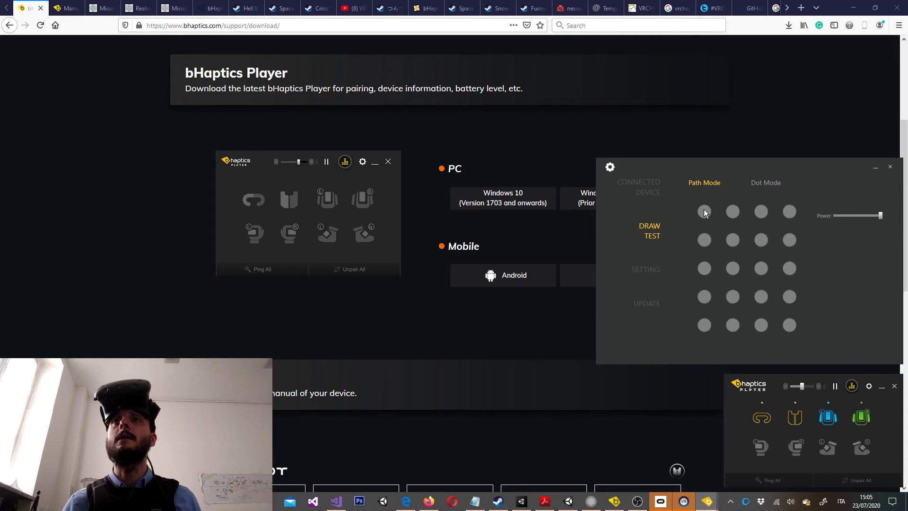
{"action": "left_click_drag", "start_coordinate": [704, 212], "coordinate": [787, 216]}
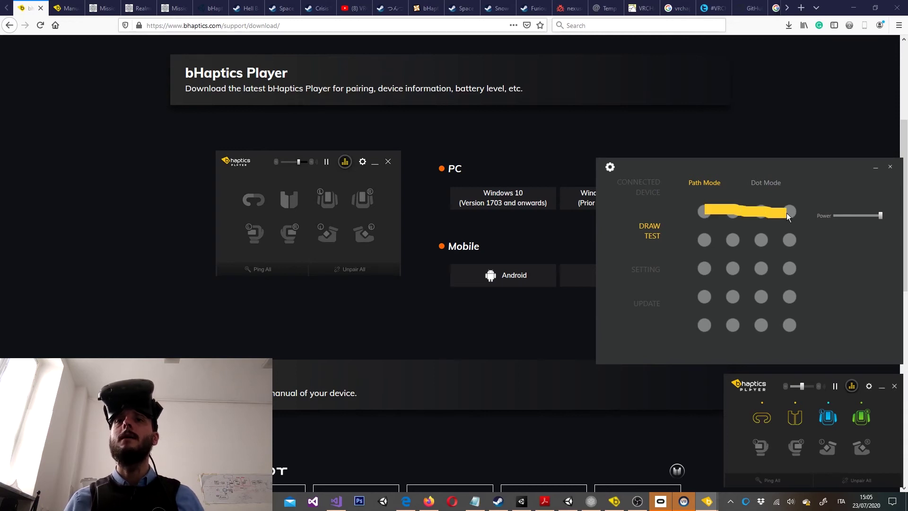
{"action": "left_click_drag", "start_coordinate": [705, 214], "coordinate": [787, 214]}
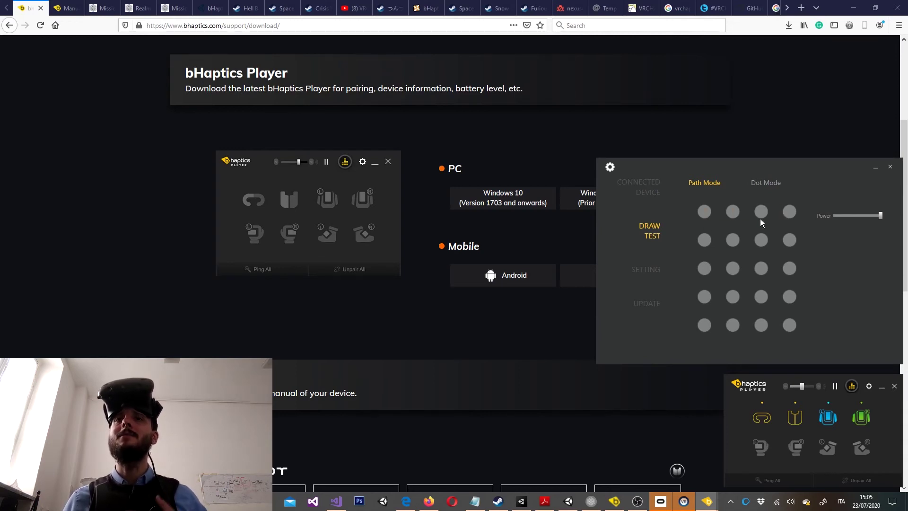
{"action": "left_click_drag", "start_coordinate": [712, 227], "coordinate": [794, 223]}
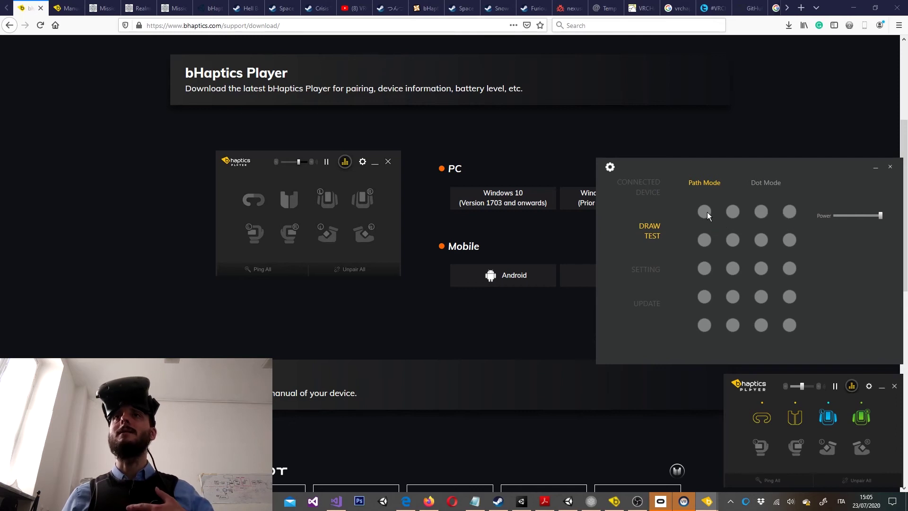
{"action": "left_click_drag", "start_coordinate": [707, 215], "coordinate": [785, 319]}
{"action": "left_click_drag", "start_coordinate": [784, 219], "coordinate": [705, 350]}
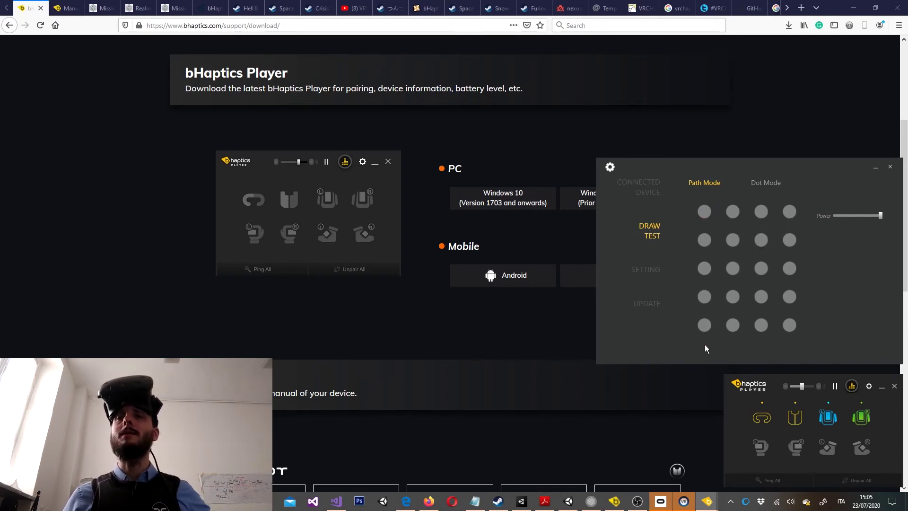
{"action": "mouse_move", "coordinate": [704, 213]}
{"action": "left_mouse_down"}
{"action": "mouse_move", "coordinate": [709, 341]}
{"action": "mouse_move", "coordinate": [701, 230]}
{"action": "left_mouse_up"}
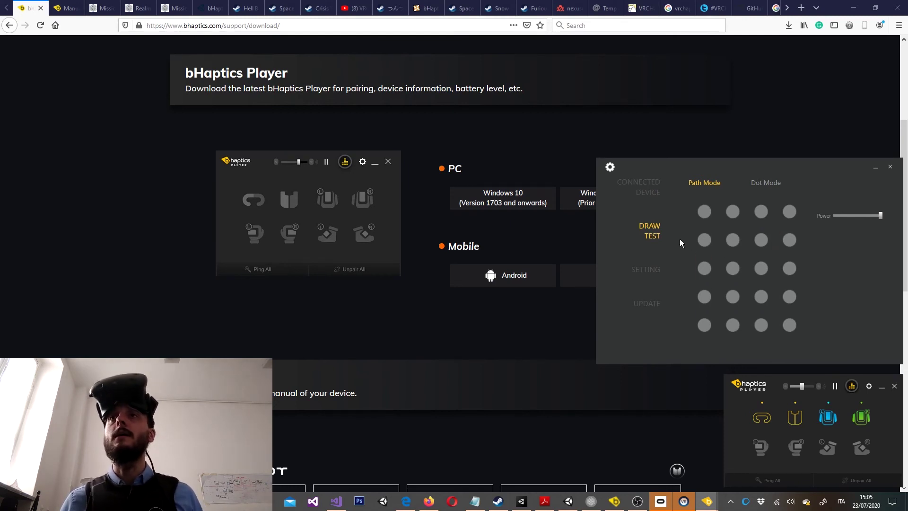
{"action": "left_click", "coordinate": [889, 168]}
Step: Open the VR experiences page on bhaptics.com and view the Playing VR with TactSuit overview
{"action": "scroll", "coordinate": [884, 180], "scroll_direction": "up", "scroll_amount": 4}
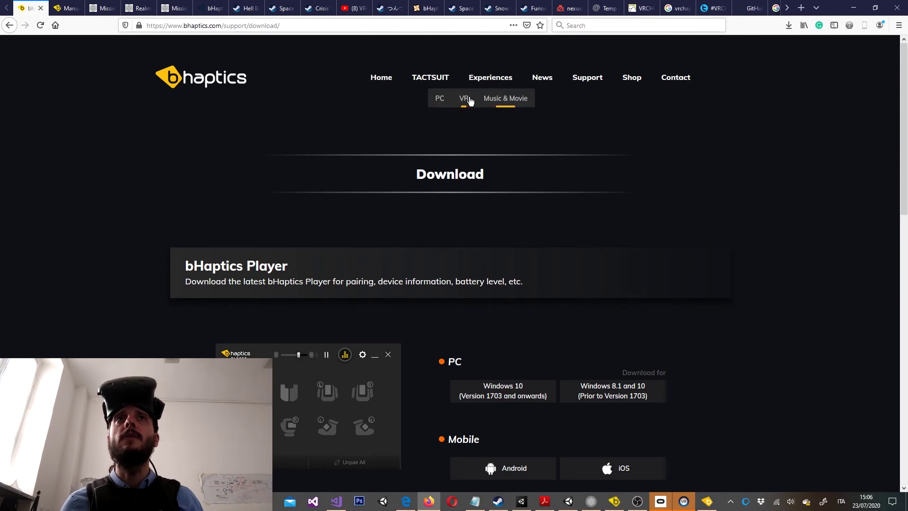
{"action": "left_click", "coordinate": [465, 98]}
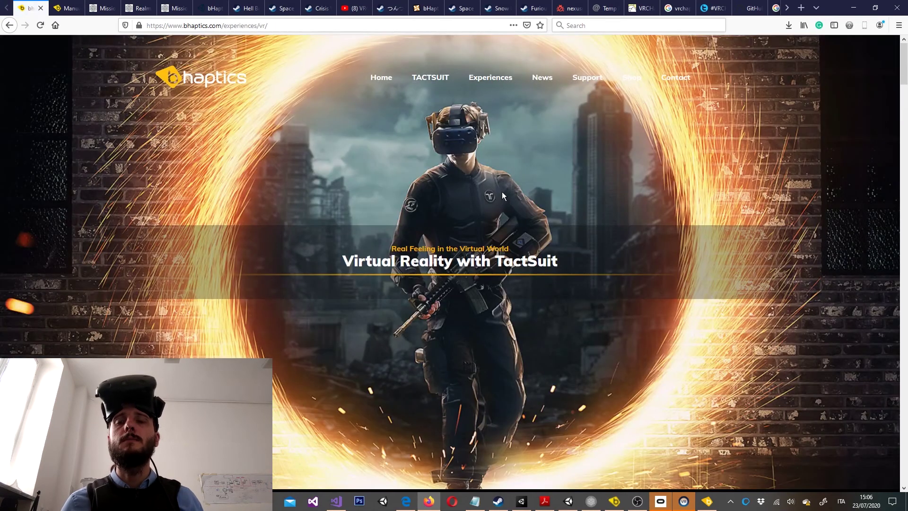
{"action": "scroll", "coordinate": [501, 192], "scroll_direction": "down", "scroll_amount": 12}
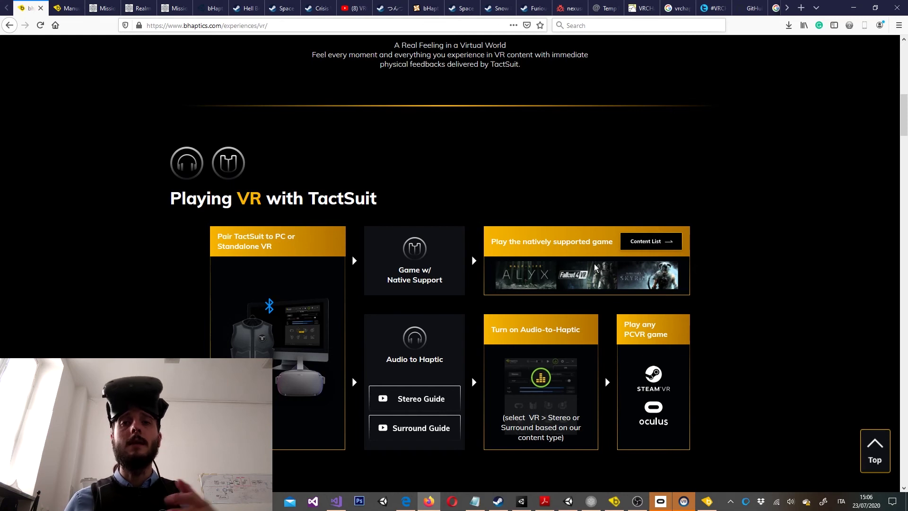
{"action": "scroll", "coordinate": [446, 255], "scroll_direction": "down", "scroll_amount": 3}
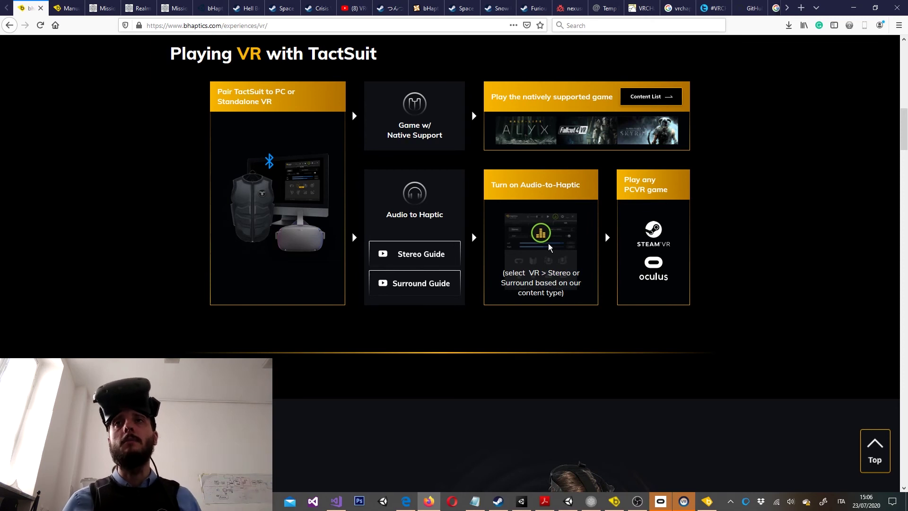
Step: Examine the VR content lists for Steam VR and Oculus Quest native support, Audio-to-Haptic and location-based entertainment
{"action": "scroll", "coordinate": [586, 128], "scroll_direction": "down", "scroll_amount": 15}
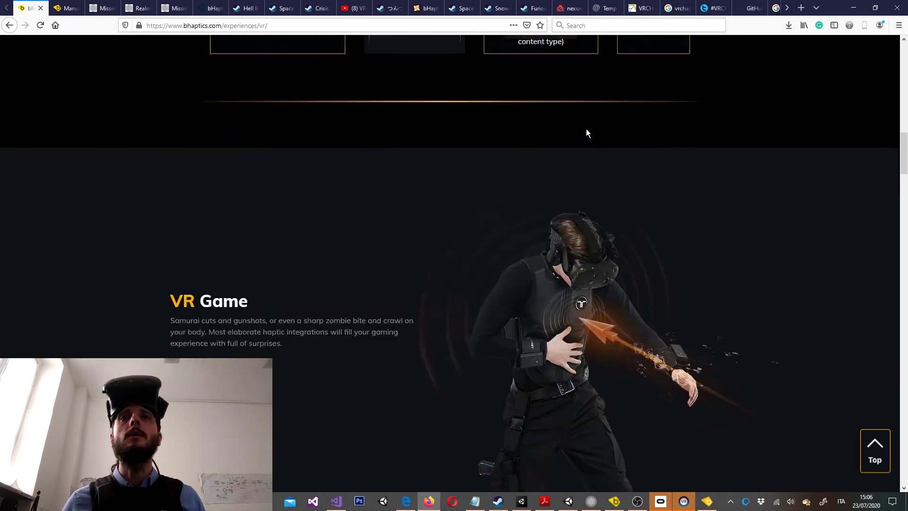
{"action": "scroll", "coordinate": [586, 133], "scroll_direction": "down", "scroll_amount": 18}
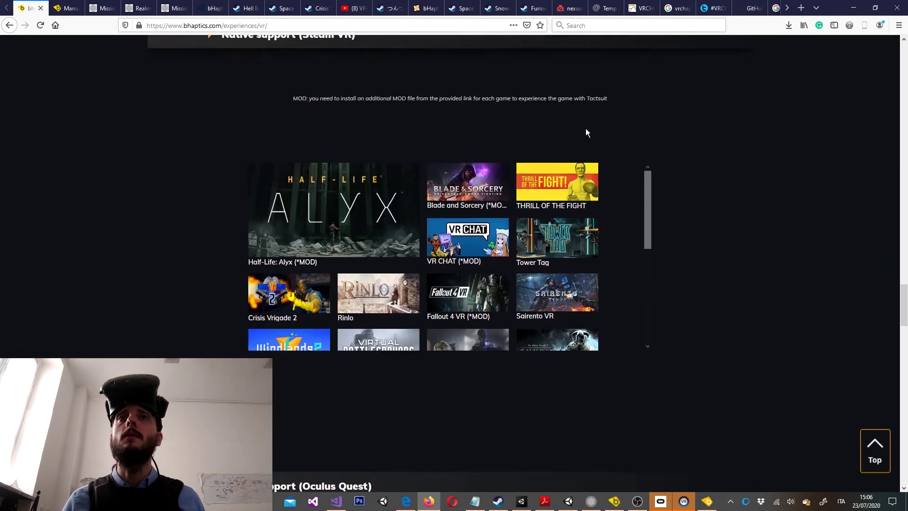
{"action": "scroll", "coordinate": [553, 193], "scroll_direction": "down", "scroll_amount": 4}
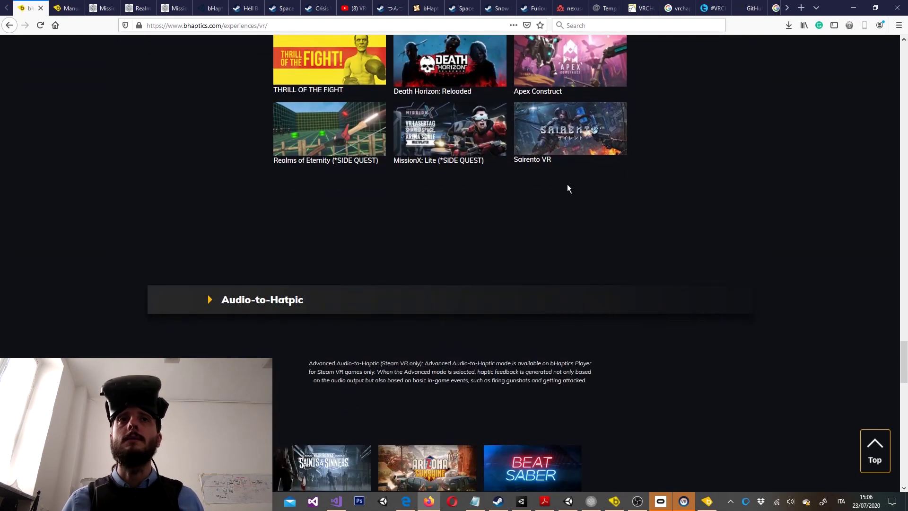
{"action": "scroll", "coordinate": [498, 204], "scroll_direction": "down", "scroll_amount": 8}
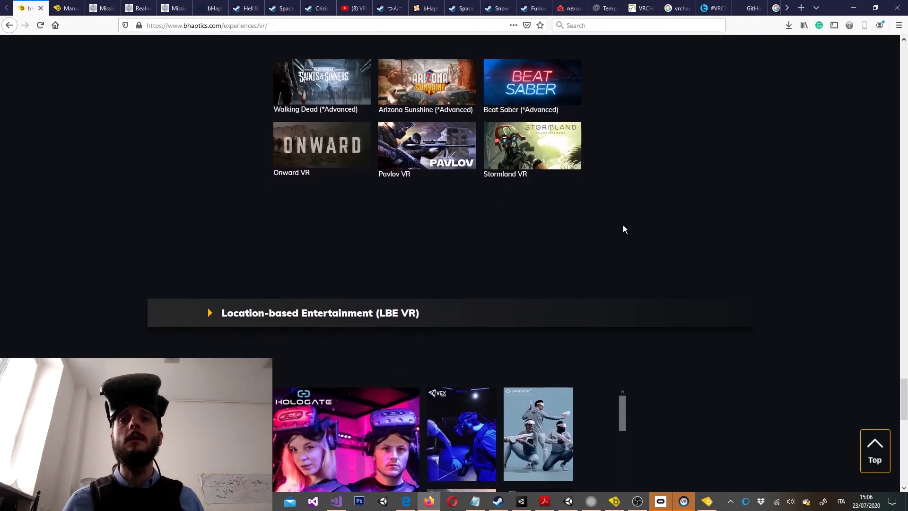
{"action": "scroll", "coordinate": [623, 229], "scroll_direction": "down", "scroll_amount": 6}
{"action": "scroll", "coordinate": [623, 229], "scroll_direction": "up", "scroll_amount": 14}
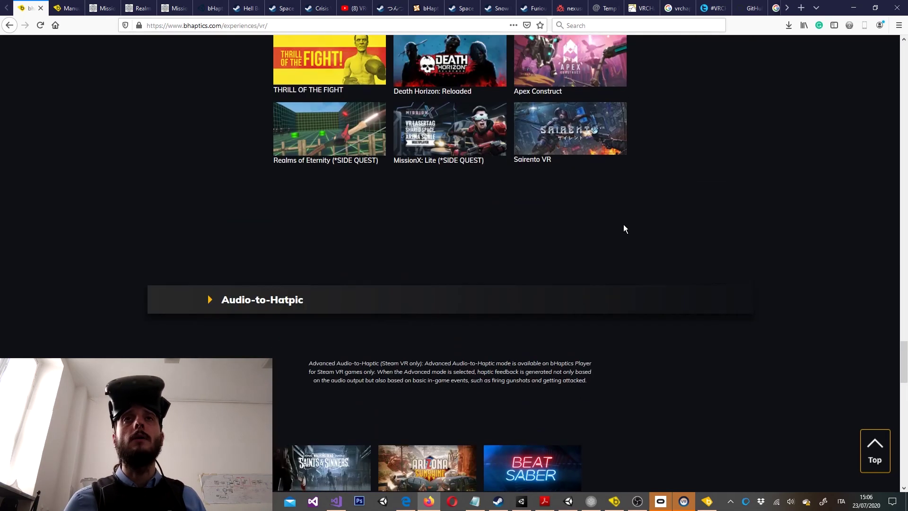
{"action": "scroll", "coordinate": [623, 229], "scroll_direction": "up", "scroll_amount": 15}
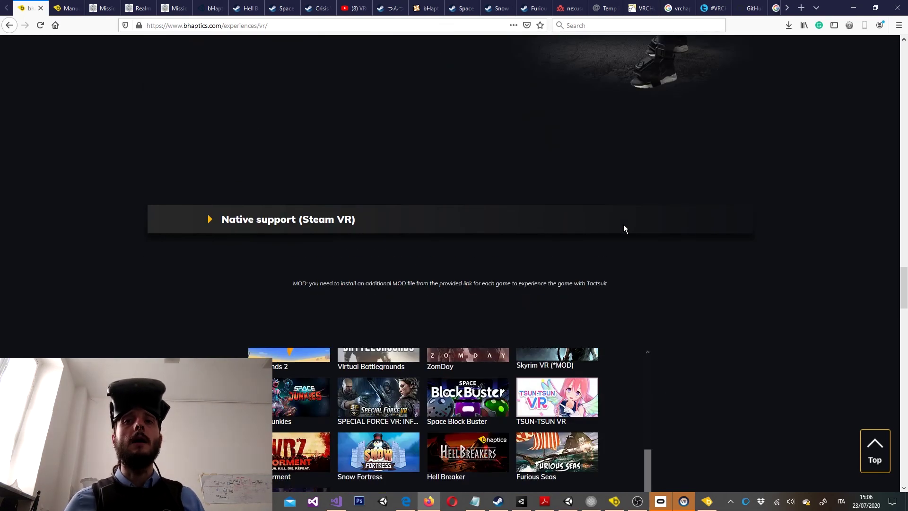